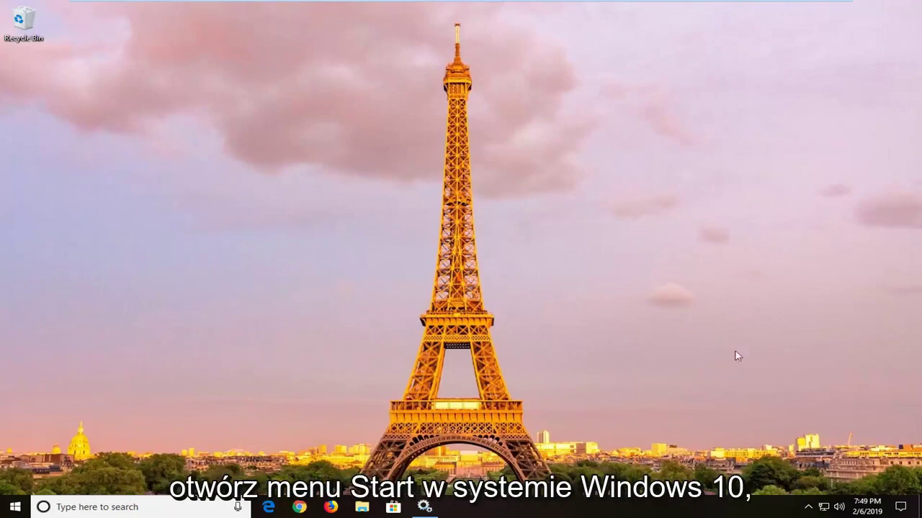
# - Search the Start menu for 'troubleshoot' and open the Troubleshoot settings page
pyautogui.click(9, 507)
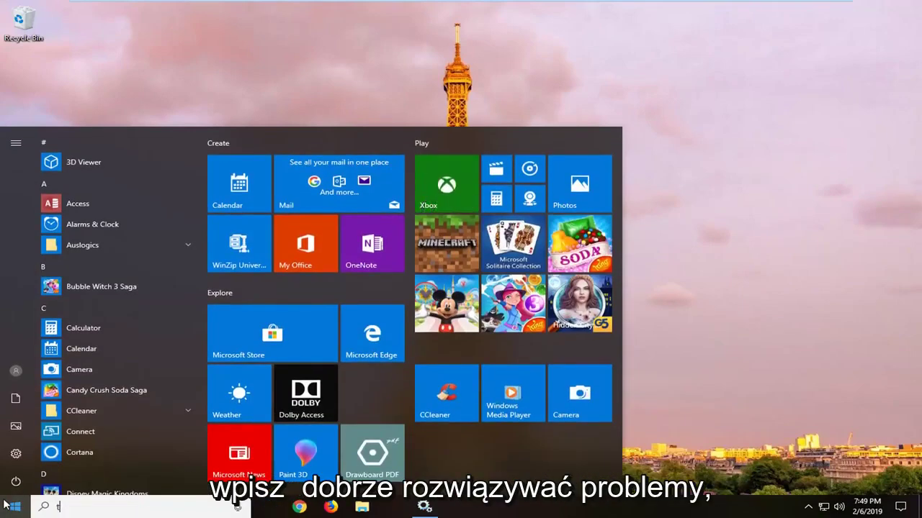
pyautogui.write('t')
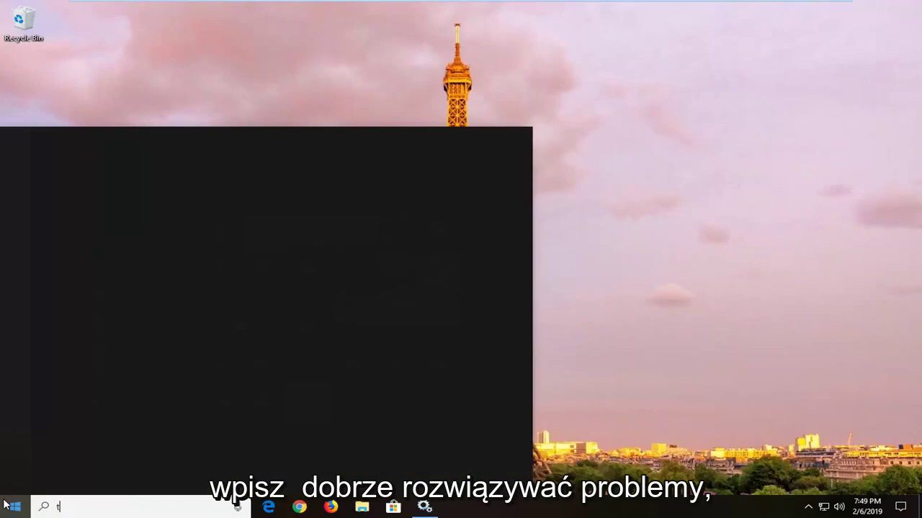
pyautogui.write('roubleshoot')
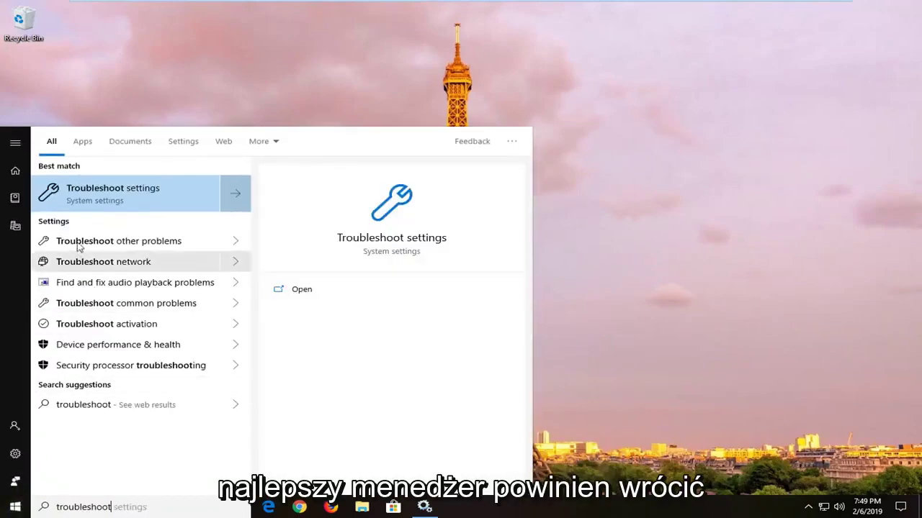
pyautogui.click(108, 195)
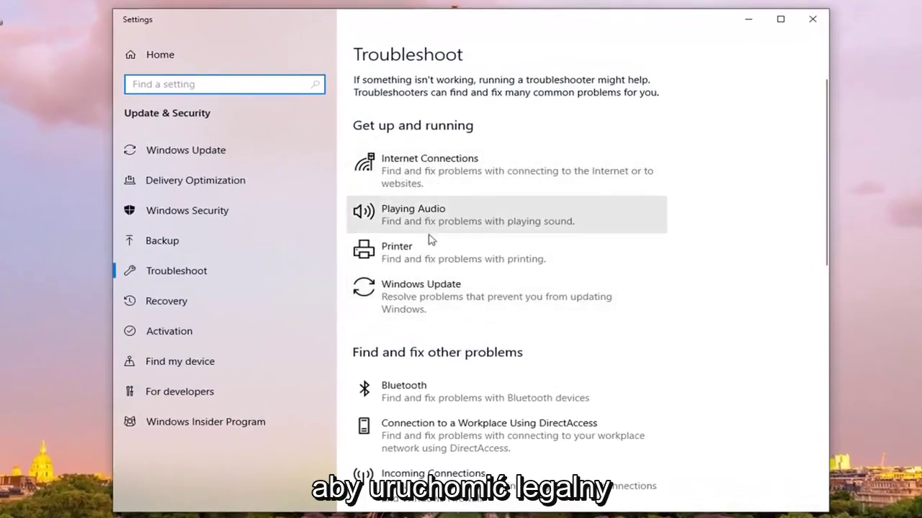
# - Run the Windows Update troubleshooter and close it after it finds no problem
pyautogui.click(458, 308)
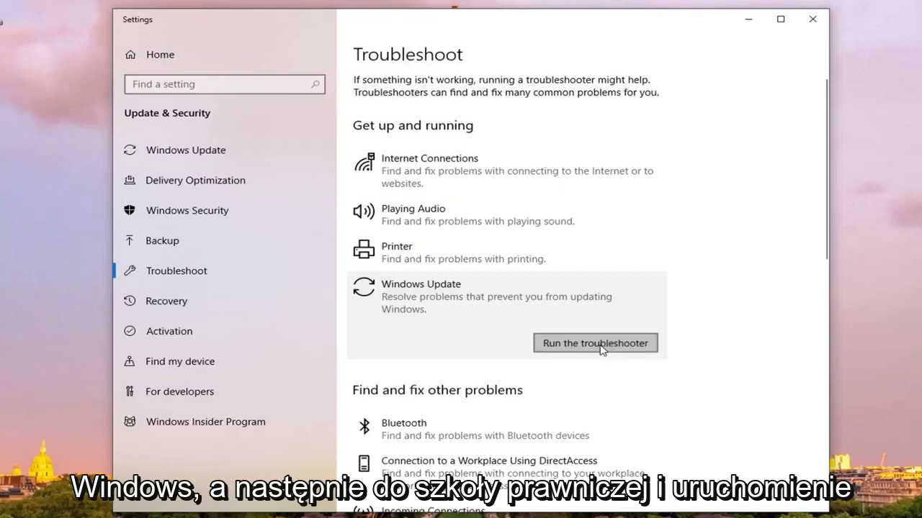
pyautogui.click(602, 344)
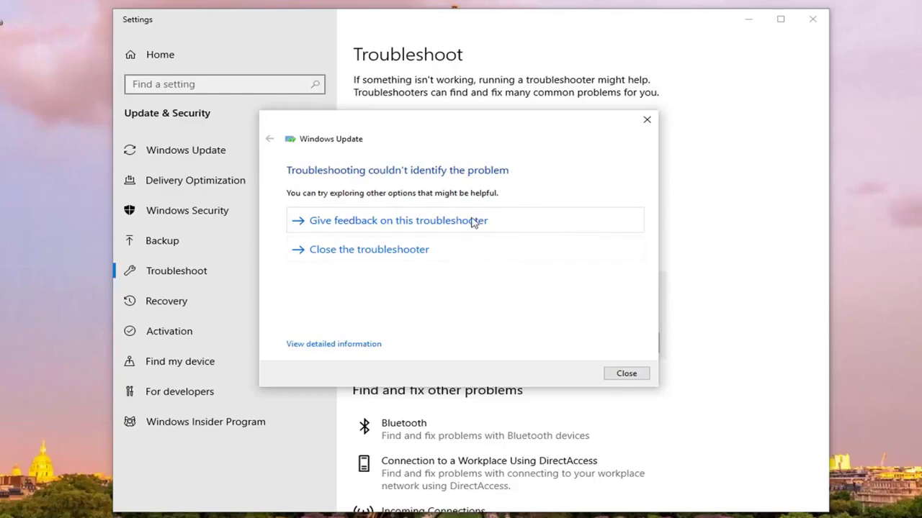
pyautogui.click(624, 375)
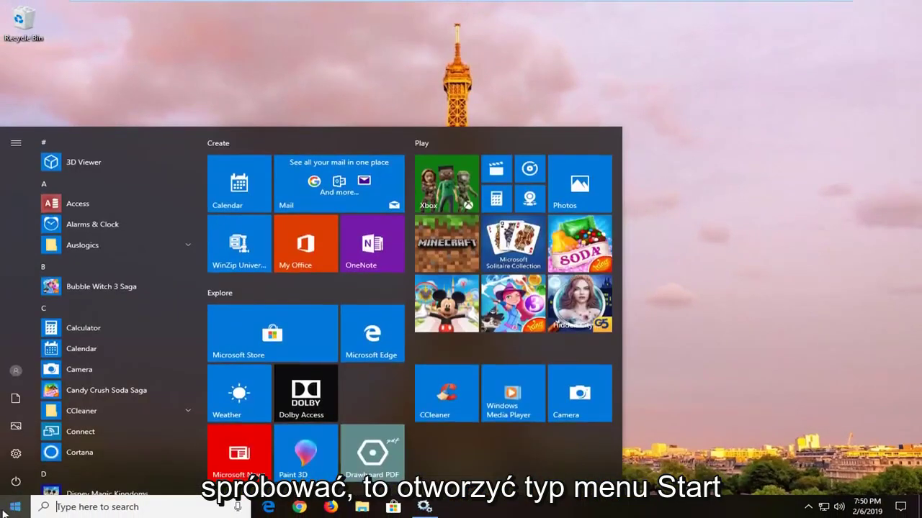
# - Open the Services app and dismiss the Background Tasks Infrastructure Service properties unchanged
pyautogui.write('ser')
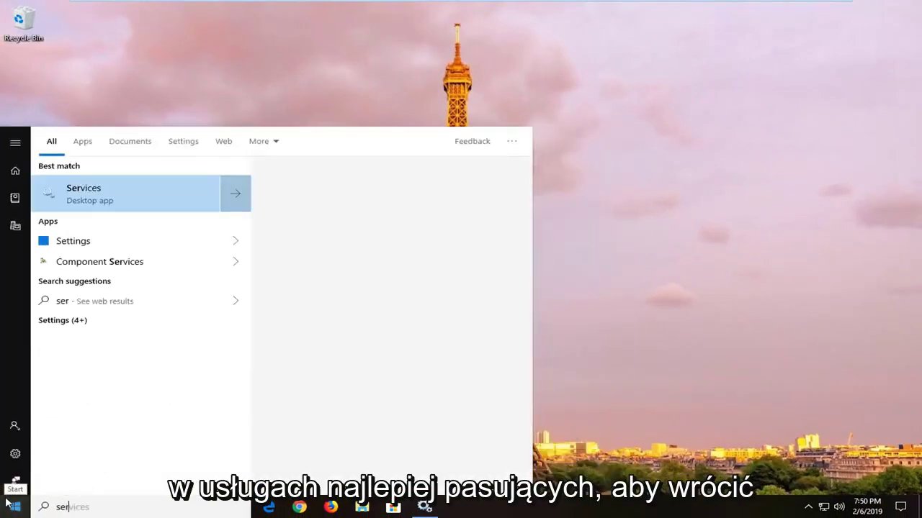
pyautogui.write('vices')
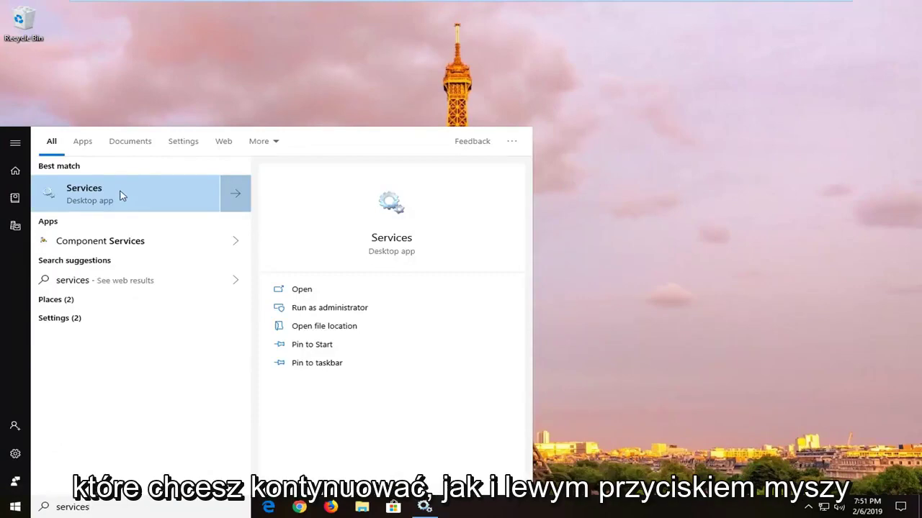
pyautogui.click(120, 196)
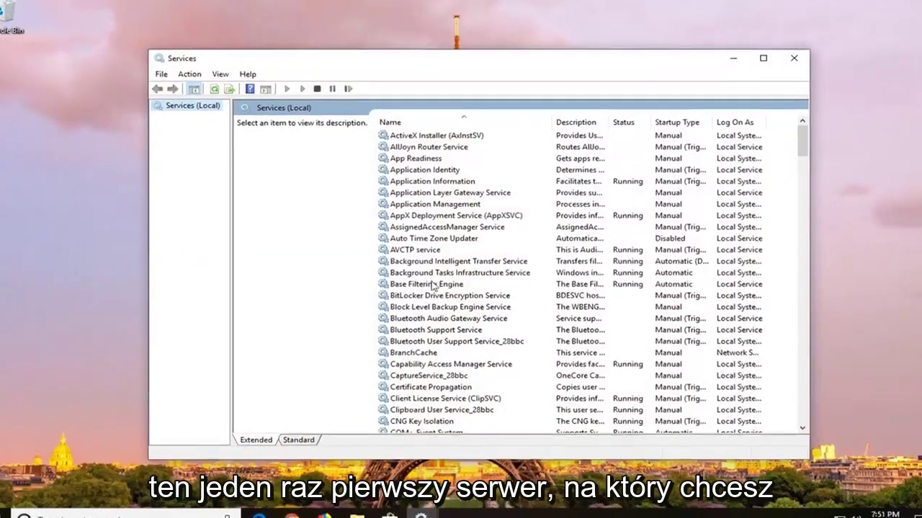
pyautogui.click(436, 271)
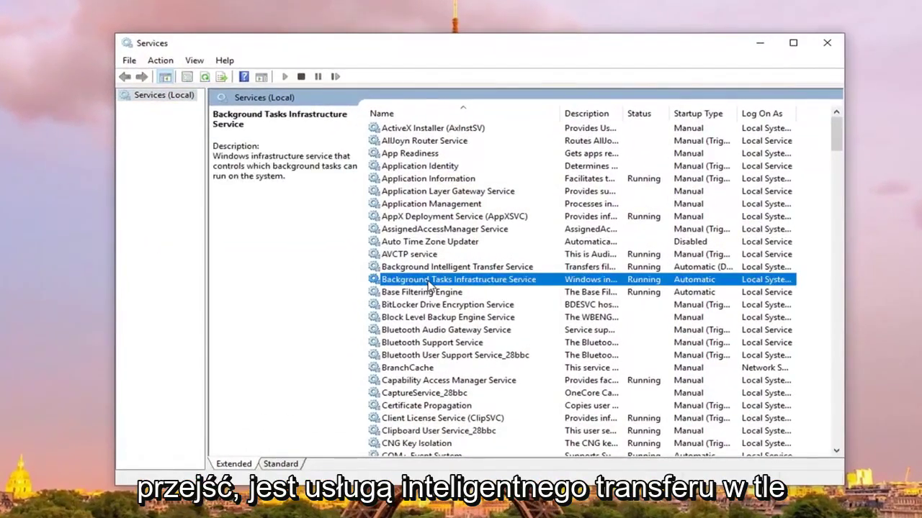
pyautogui.doubleClick(444, 283)
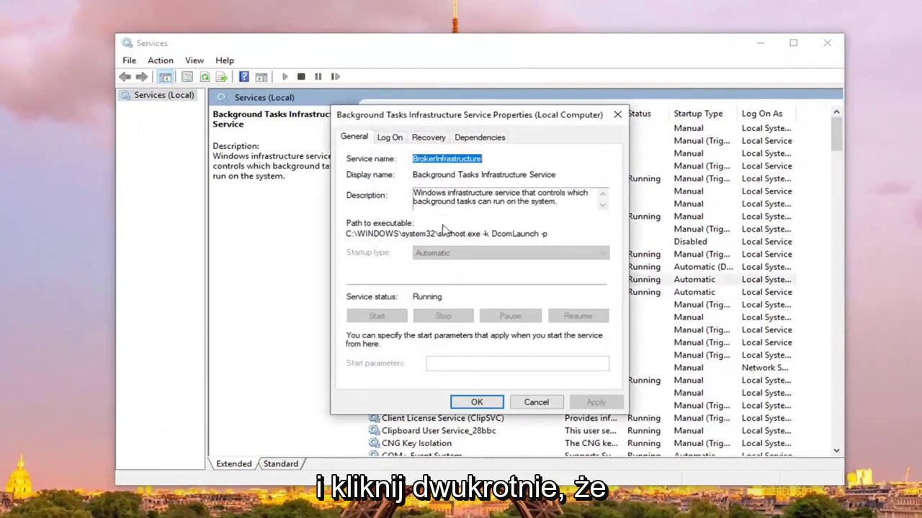
pyautogui.click(442, 228)
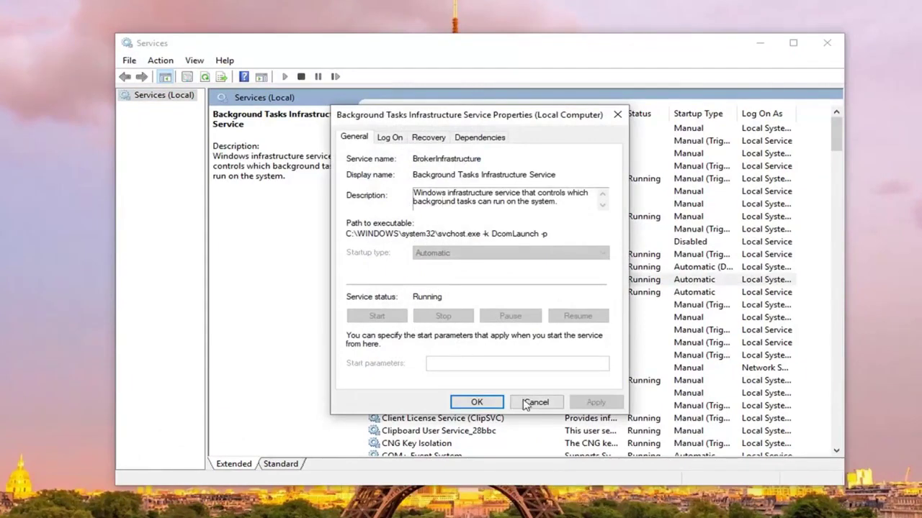
pyautogui.click(534, 402)
# - Stop the Background Intelligent Transfer Service
pyautogui.click(467, 272)
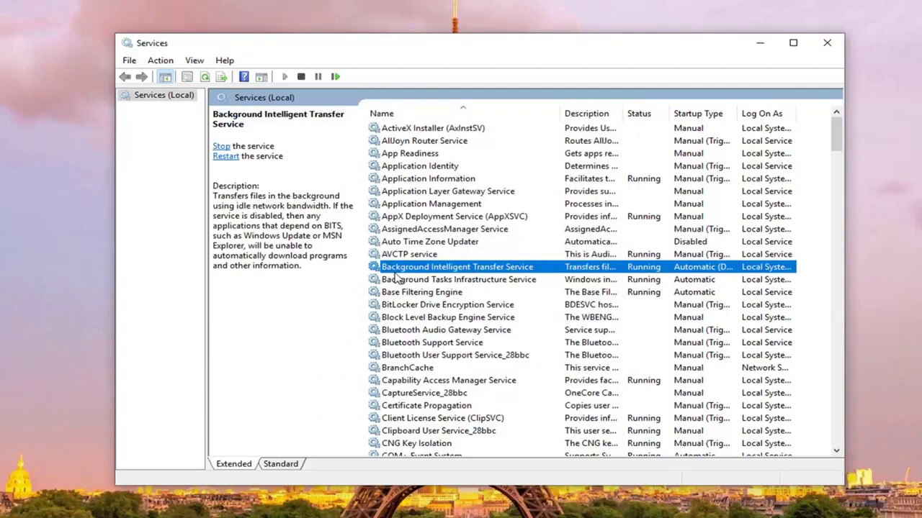
pyautogui.doubleClick(498, 268)
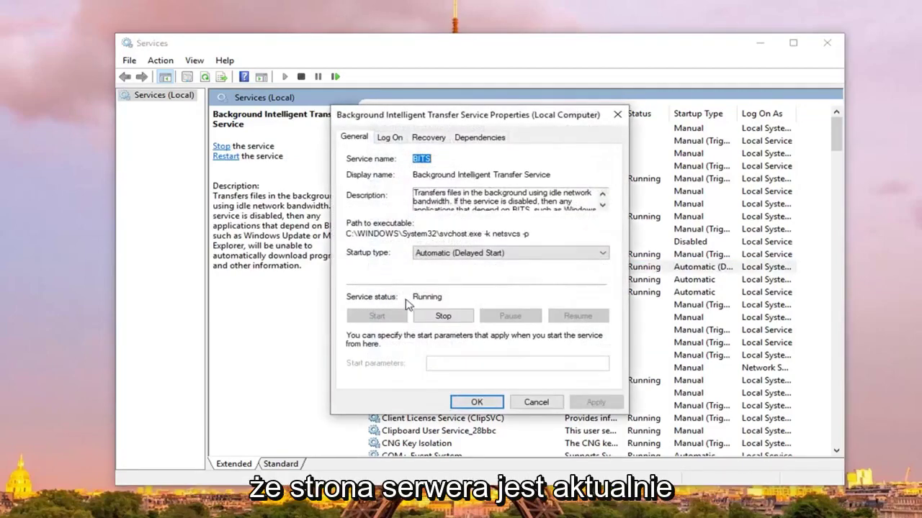
pyautogui.click(442, 316)
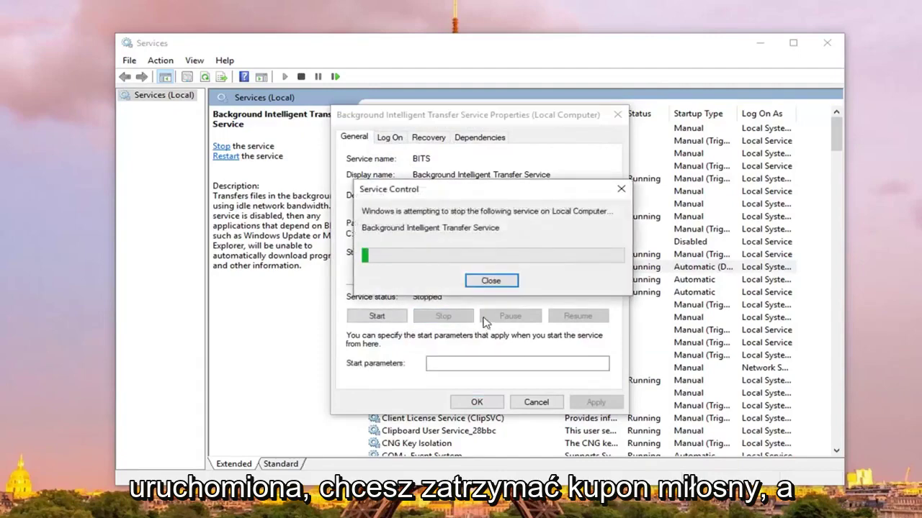
pyautogui.click(475, 401)
# - Stop the Windows Update service
pyautogui.moveTo(836, 133); pyautogui.dragTo(829, 434)
pyautogui.click(415, 381)
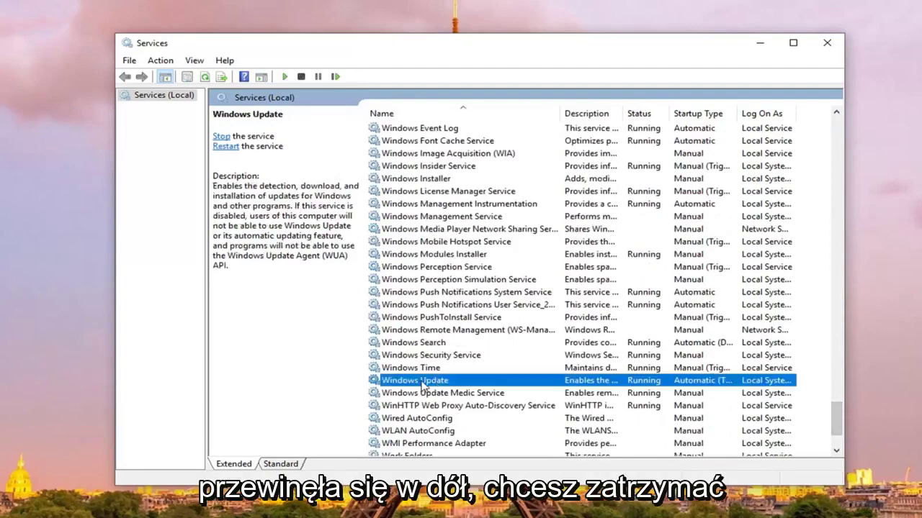
pyautogui.doubleClick(422, 382)
pyautogui.click(442, 317)
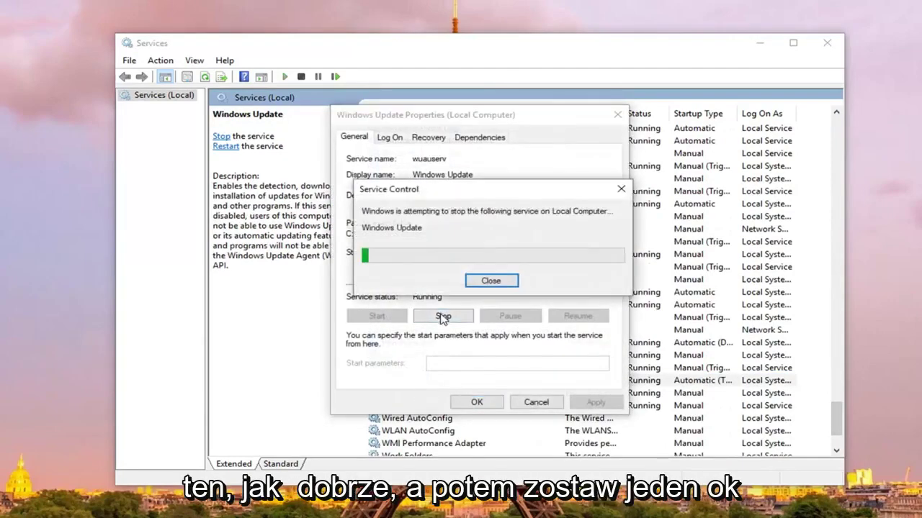
pyautogui.click(475, 403)
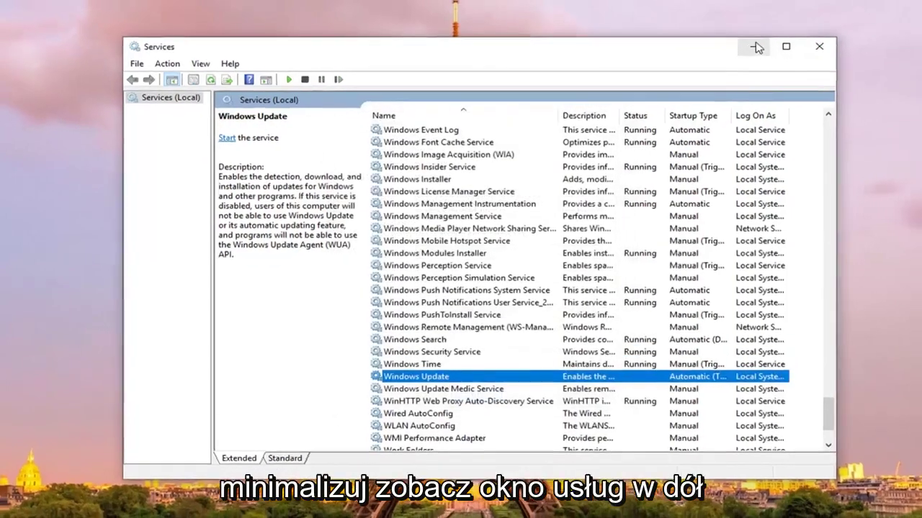
# - Minimize Services, launch File Explorer via Start search, and show This PC's drives
pyautogui.click(762, 44)
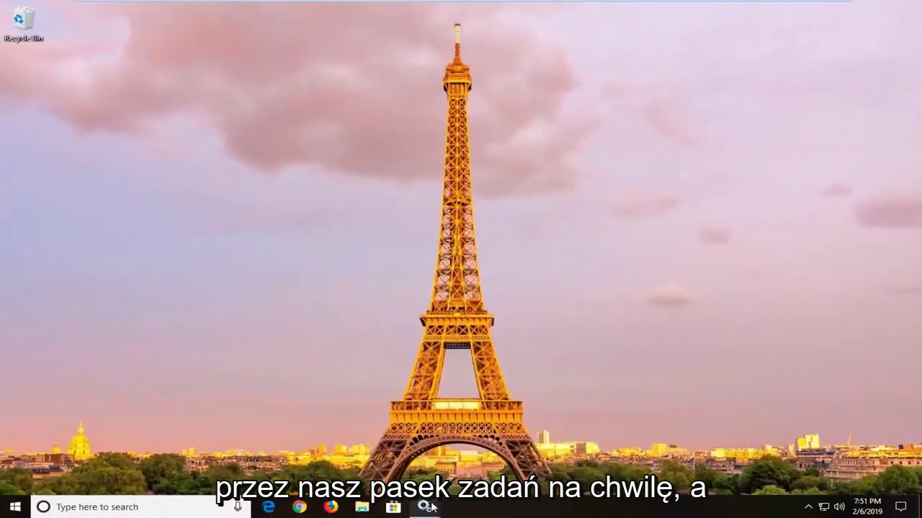
pyautogui.click(3, 511)
pyautogui.click(11, 498)
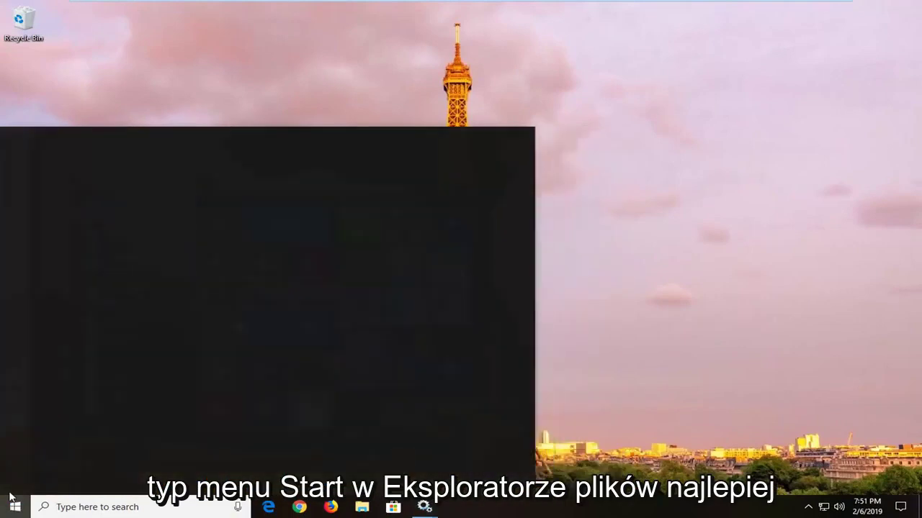
pyautogui.write('file explorer')
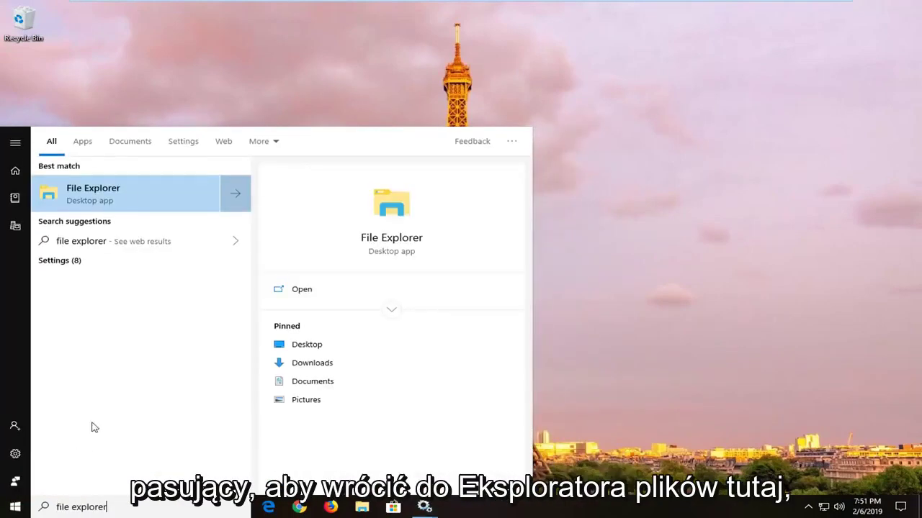
pyautogui.click(113, 203)
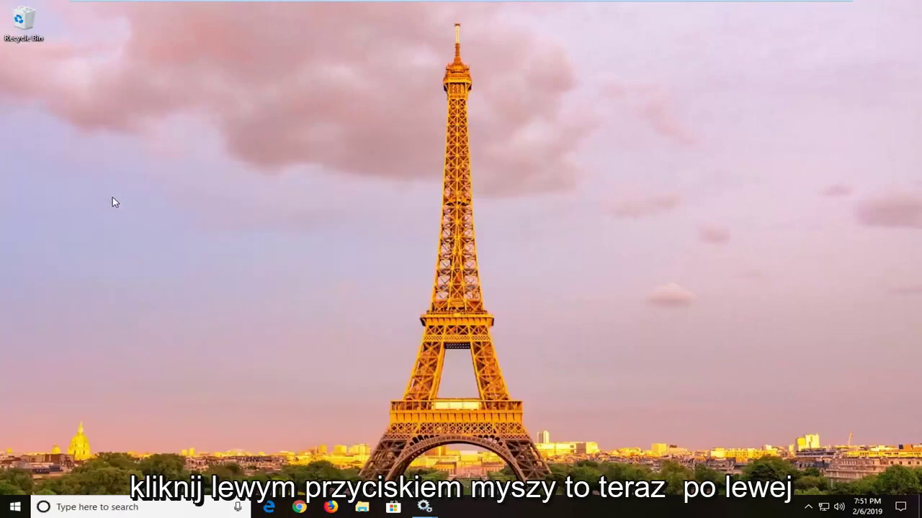
pyautogui.moveTo(193, 294)
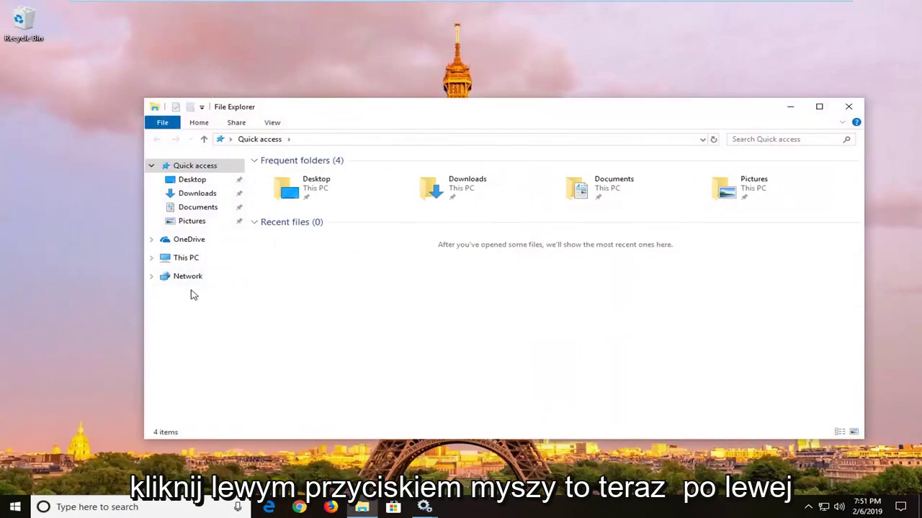
pyautogui.click(184, 261)
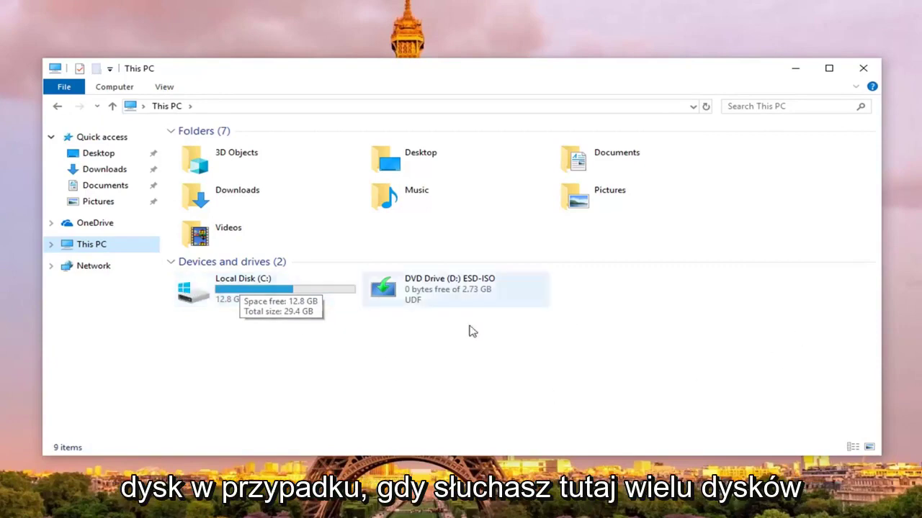
# - Navigate to C:\Windows\SoftwareDistribution\Download
pyautogui.doubleClick(242, 296)
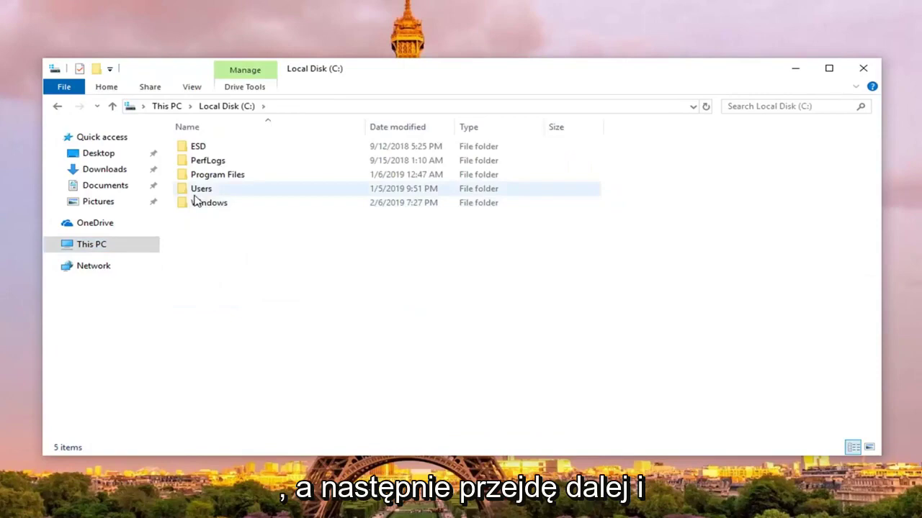
pyautogui.doubleClick(201, 204)
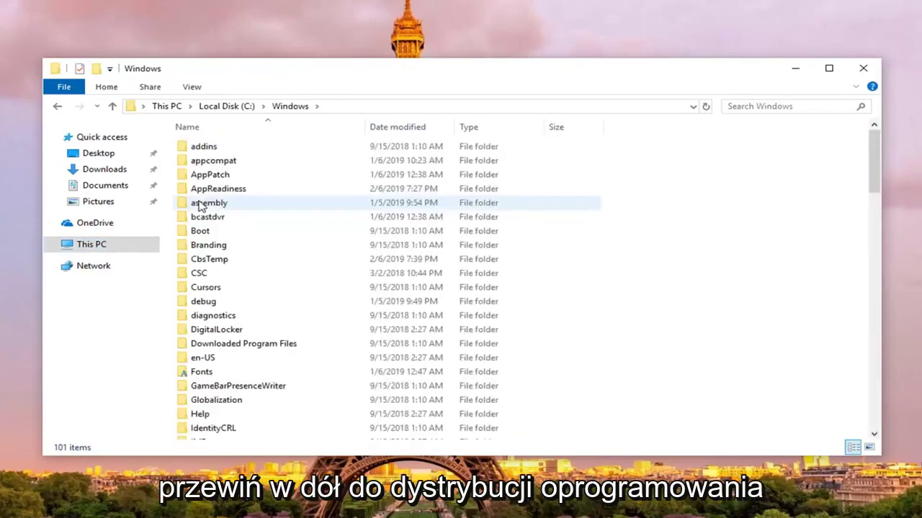
pyautogui.scroll(-7, 205, 218)
pyautogui.scroll(-3, 205, 218)
pyautogui.scroll(-1, 206, 218)
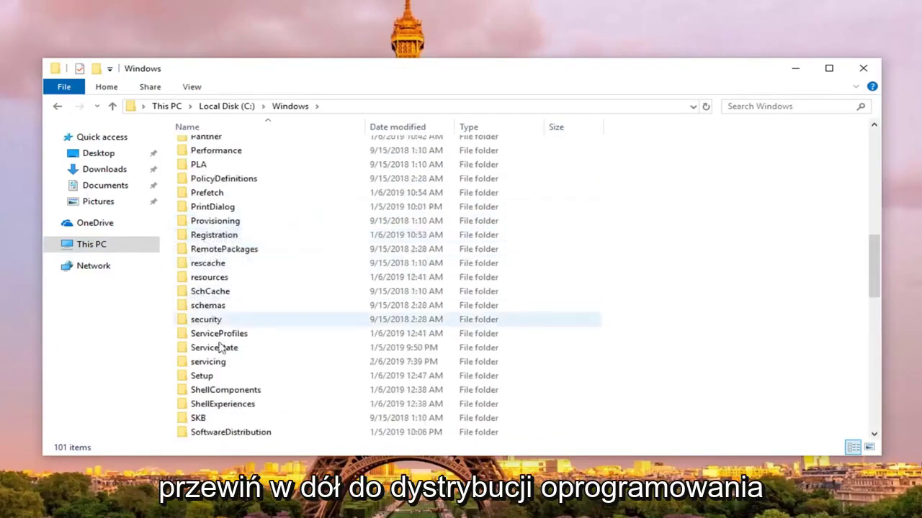
pyautogui.scroll(-1, 239, 416)
pyautogui.click(232, 395)
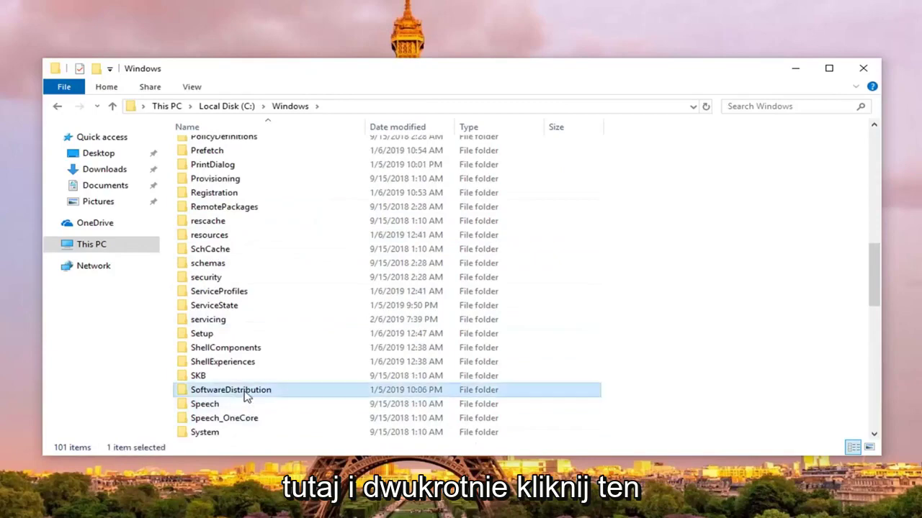
pyautogui.doubleClick(246, 395)
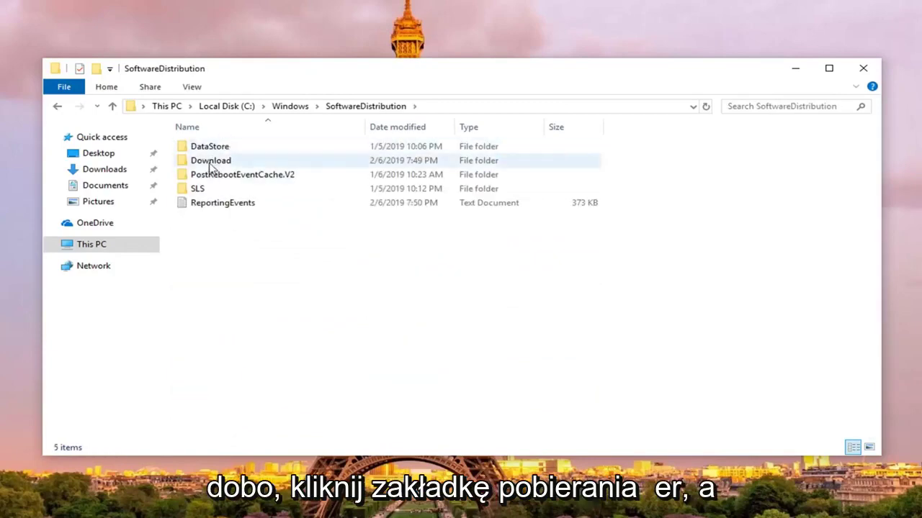
pyautogui.doubleClick(211, 161)
# - Select all seven cached update folders in Download and delete them
pyautogui.click(235, 148)
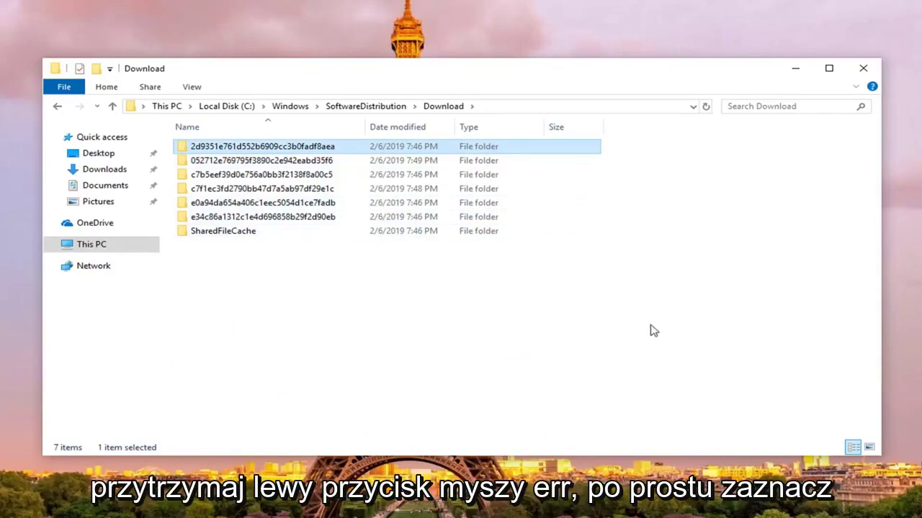
pyautogui.moveTo(639, 316); pyautogui.dragTo(309, 115)
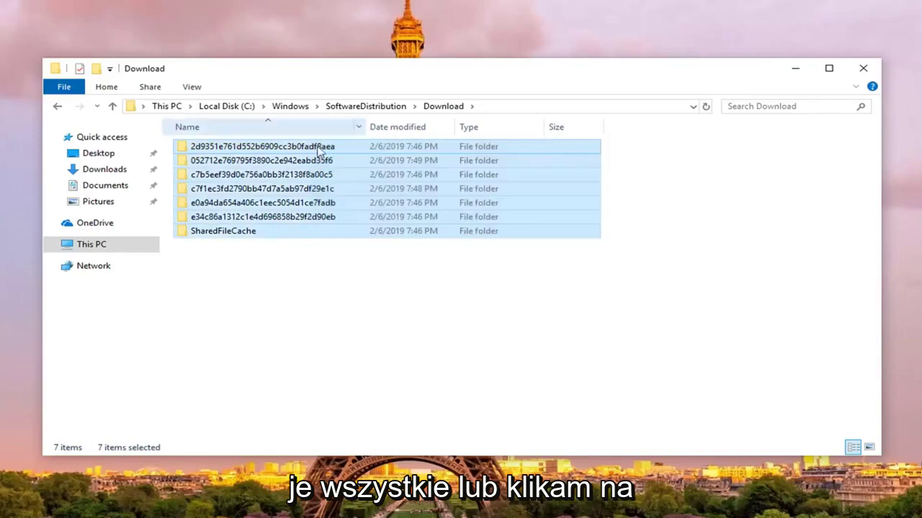
pyautogui.rightClick(273, 176)
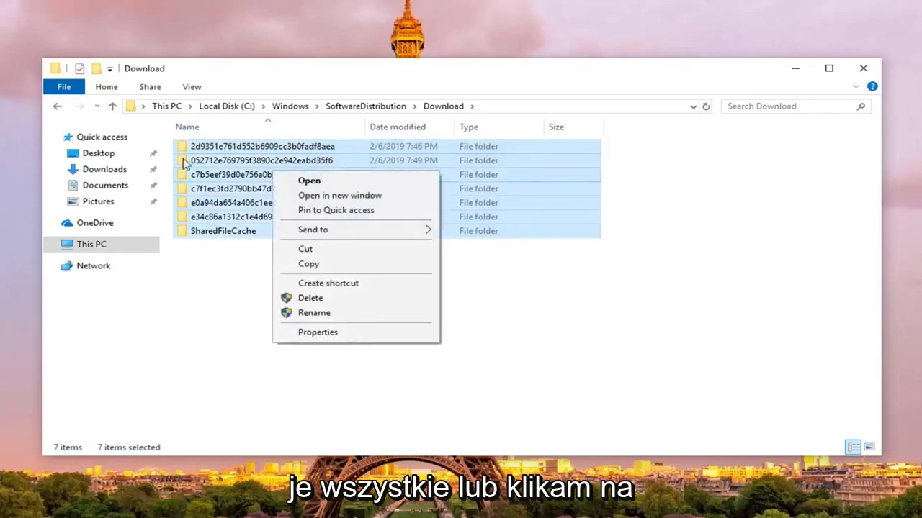
pyautogui.click(327, 301)
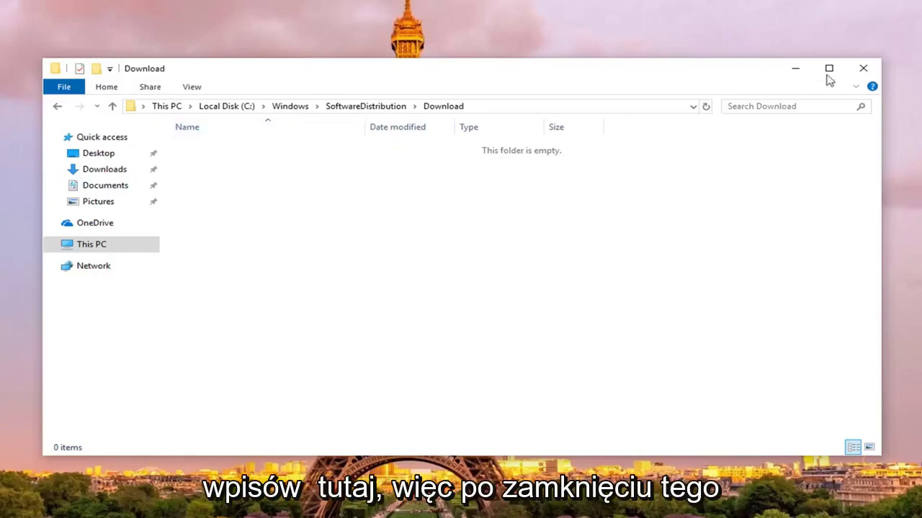
# - Close Explorer, then start the Windows Update service with Automatic startup type
pyautogui.click(863, 69)
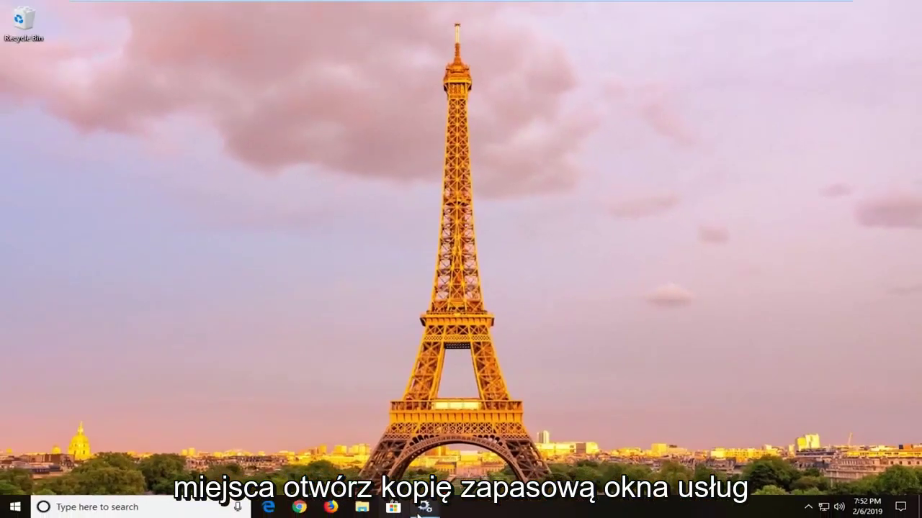
pyautogui.moveTo(425, 507)
pyautogui.click(378, 467)
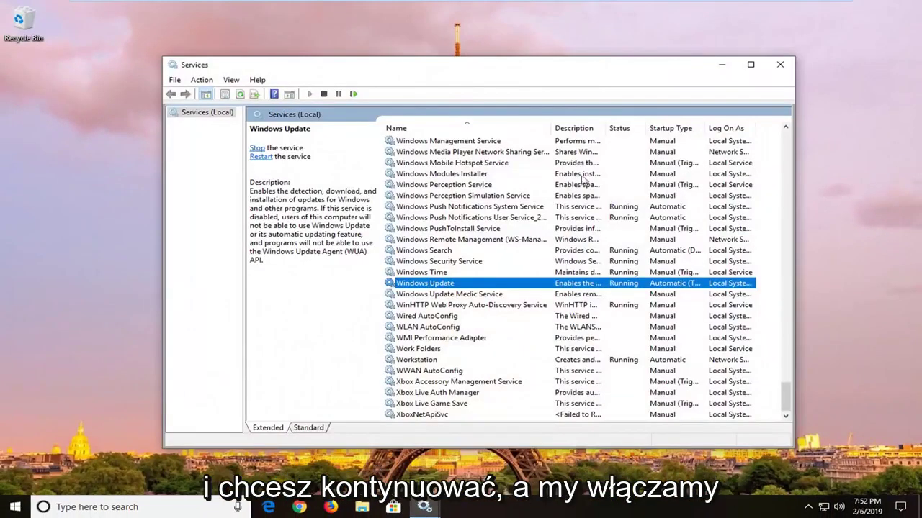
pyautogui.doubleClick(433, 286)
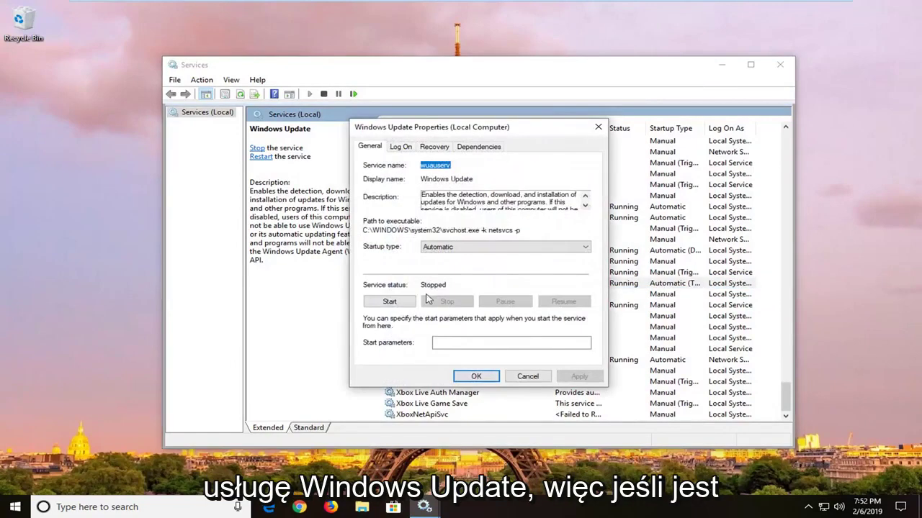
pyautogui.click(393, 301)
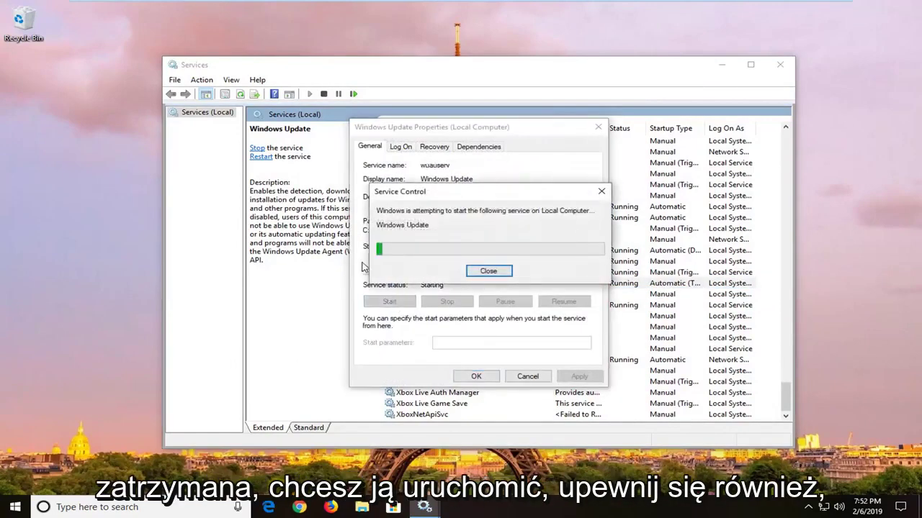
pyautogui.click(522, 247)
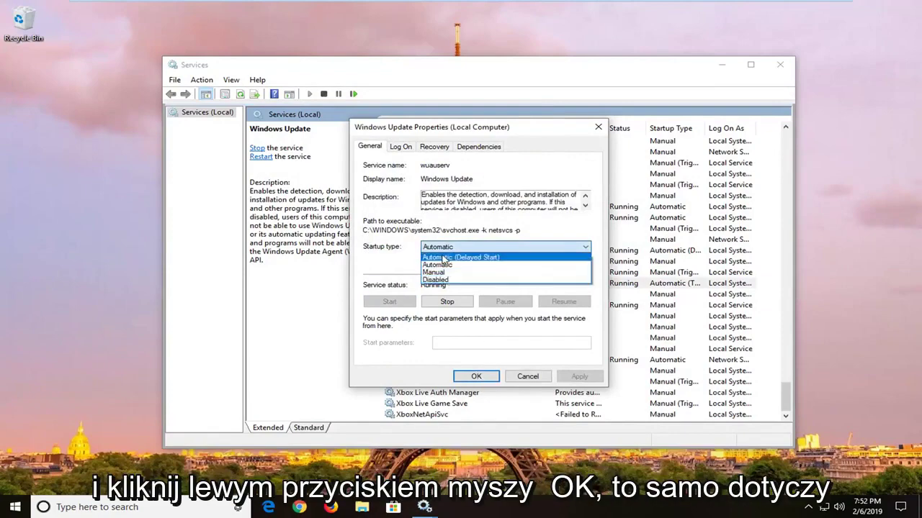
pyautogui.click(440, 266)
pyautogui.click(475, 376)
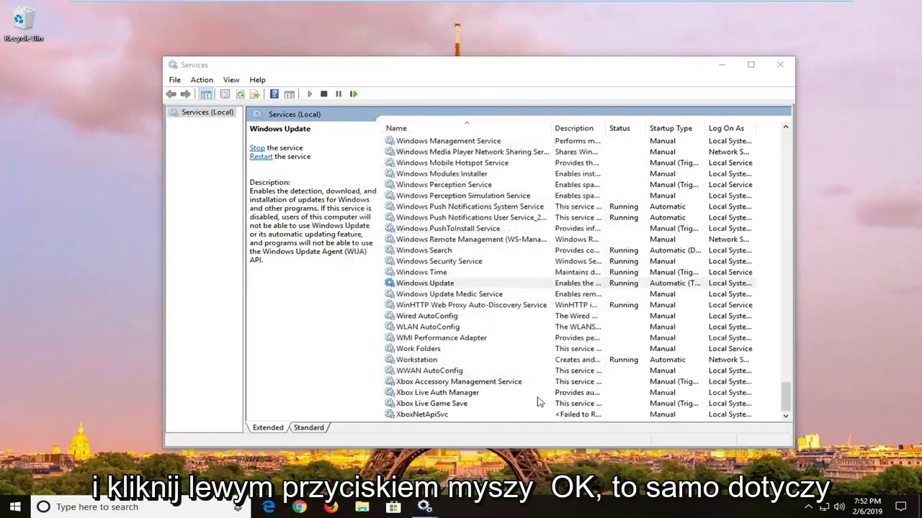
# - Start the Background Intelligent Transfer Service, keeping its delayed automatic startup type
pyautogui.scroll(10, 765, 295)
pyautogui.scroll(10, 765, 294)
pyautogui.scroll(10, 765, 294)
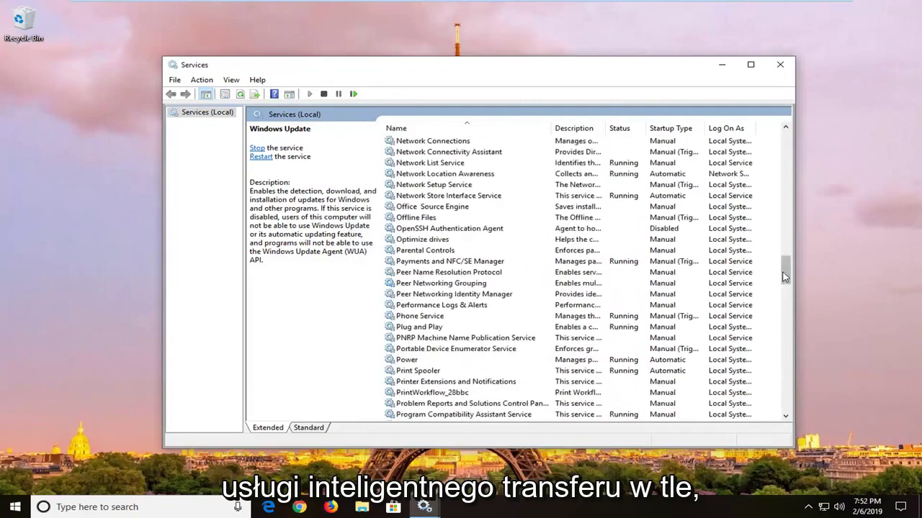
pyautogui.moveTo(784, 284); pyautogui.dragTo(779, 148)
pyautogui.doubleClick(469, 251)
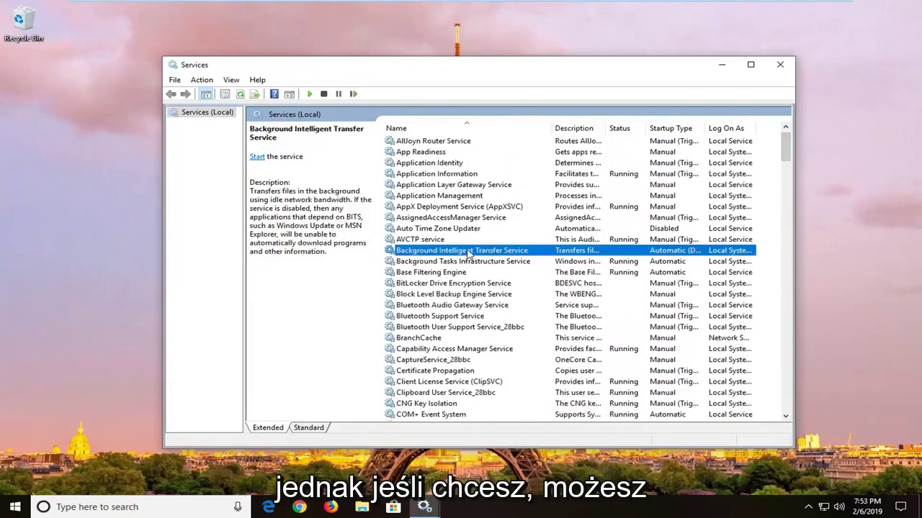
pyautogui.click(446, 248)
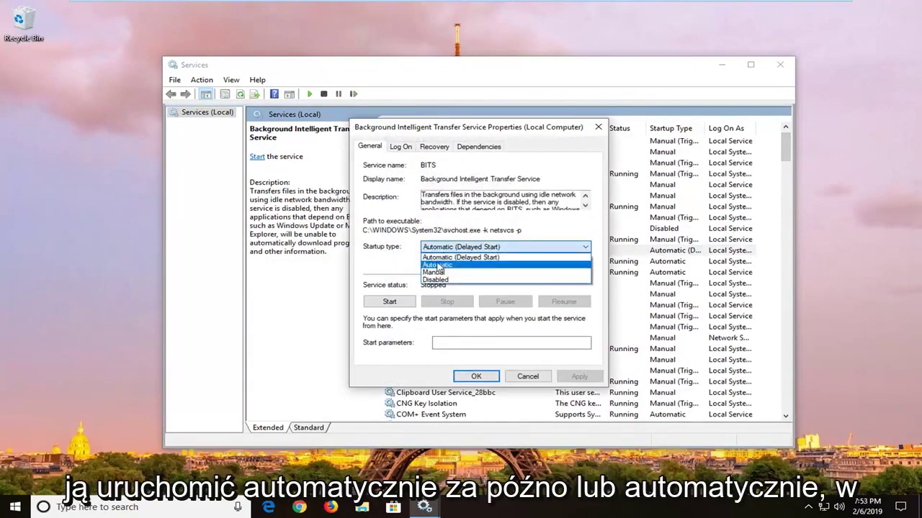
pyautogui.click(389, 253)
pyautogui.click(442, 248)
pyautogui.click(409, 258)
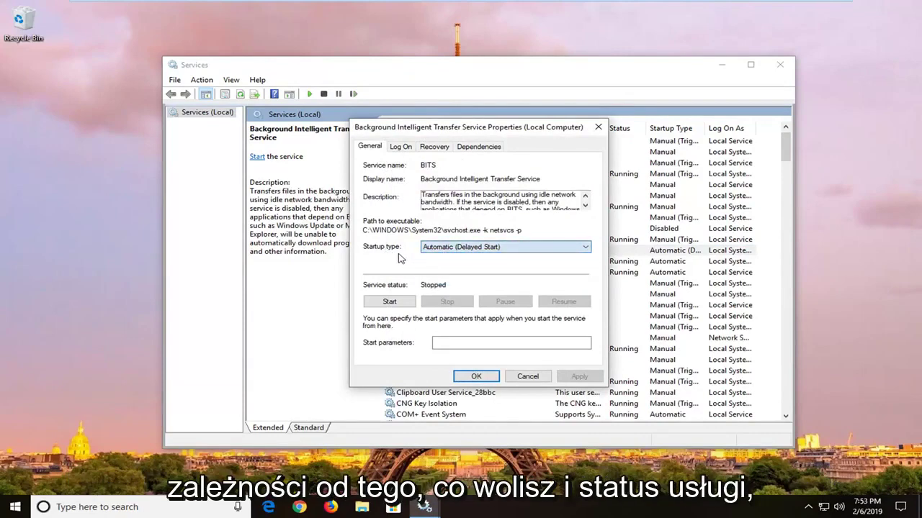
pyautogui.click(393, 302)
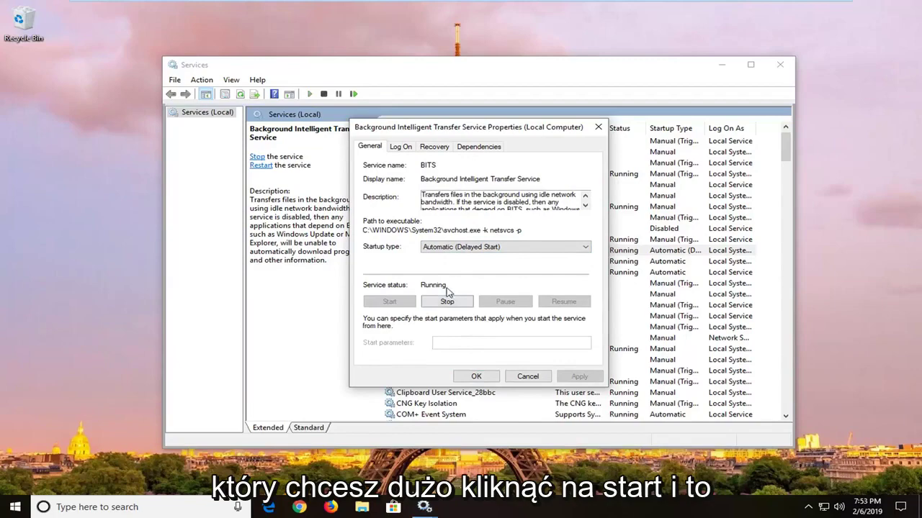
pyautogui.click(474, 377)
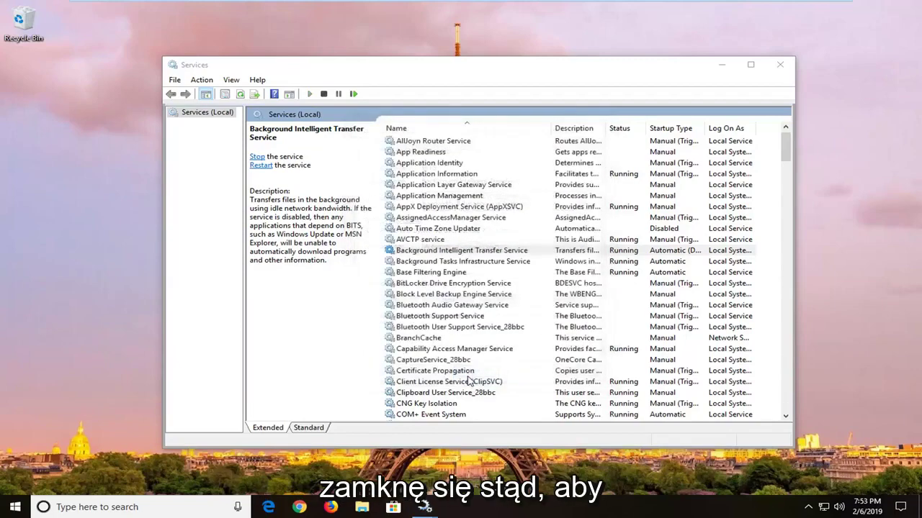
pyautogui.click(779, 64)
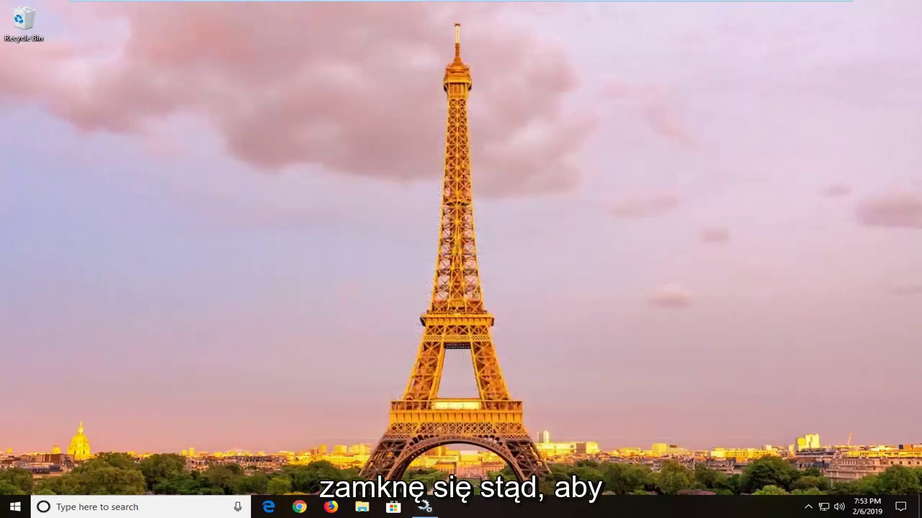